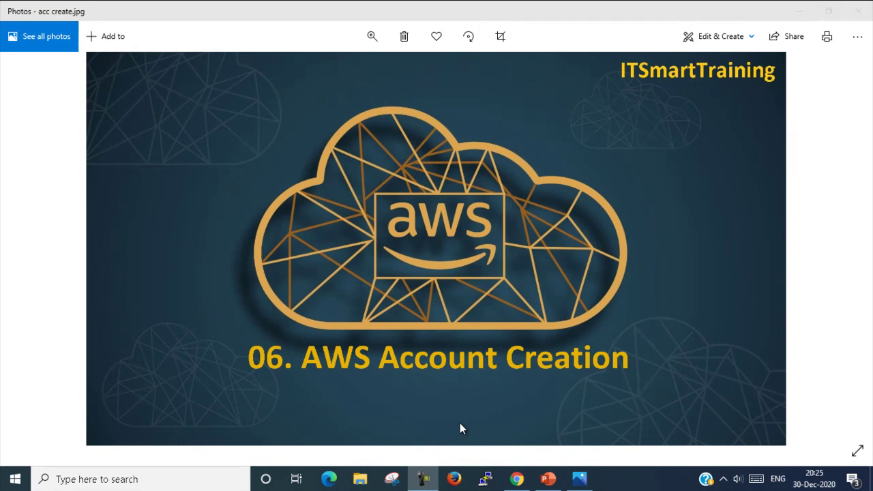
Step: In Chrome, search Google for 'aws account signup' by choosing the suggestion under 'aws account'
click(516, 479)
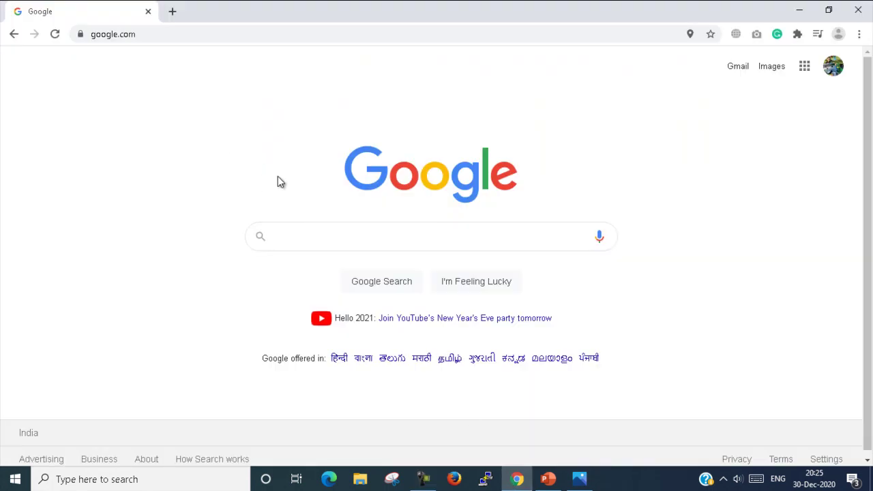
click(311, 244)
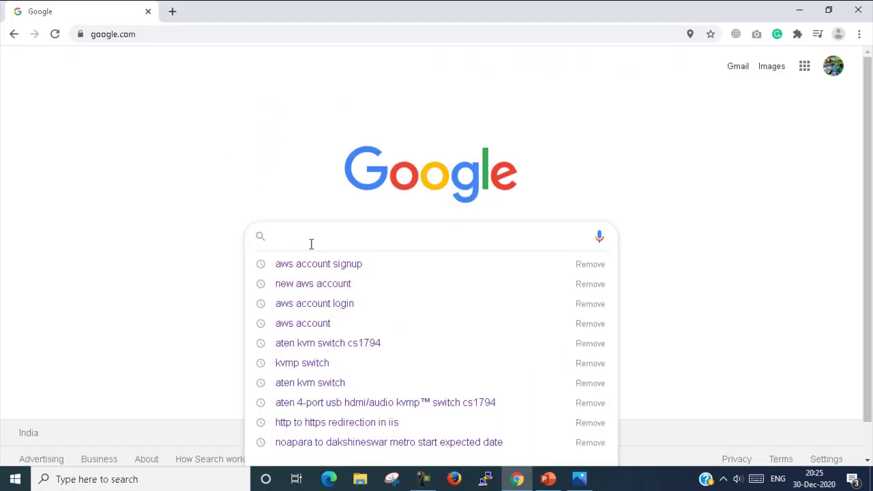
text(aws account)
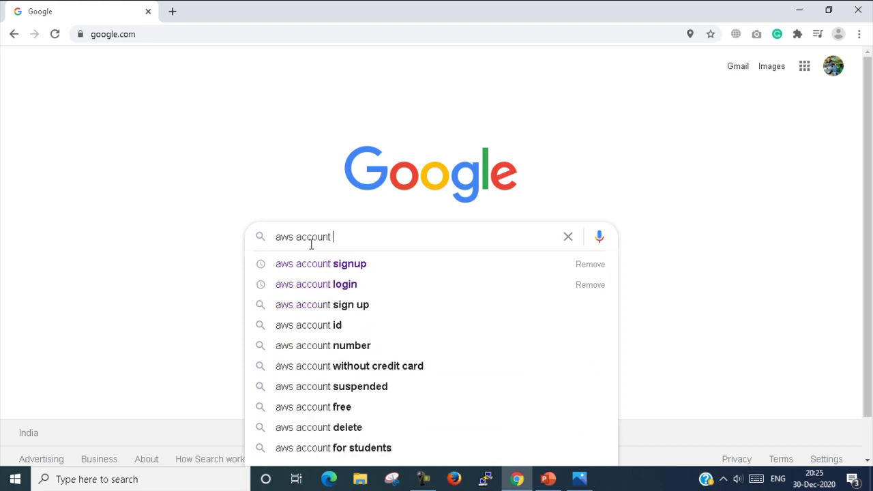
key(Down)
key(Return)
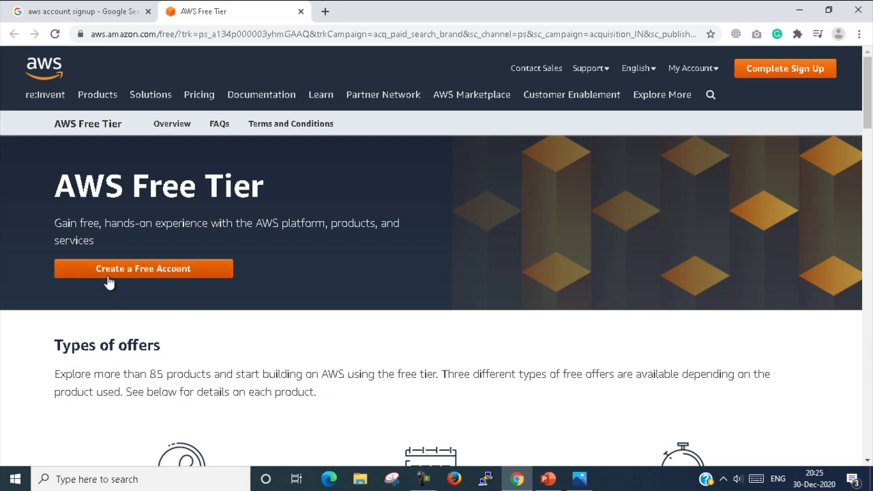
Step: Scroll down the AWS Free Tier page to the Free Tier details cards for EC2, S3 and RDS
scroll(290, 294, down, 3)
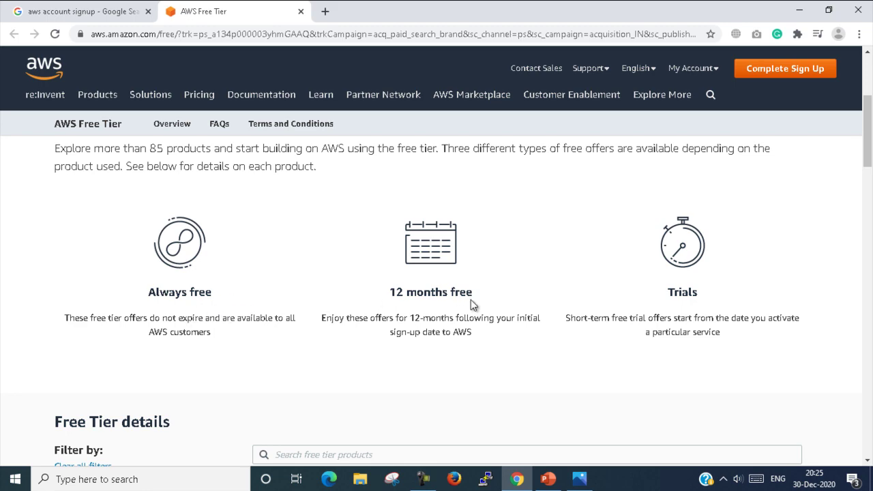
scroll(471, 299, down, 3)
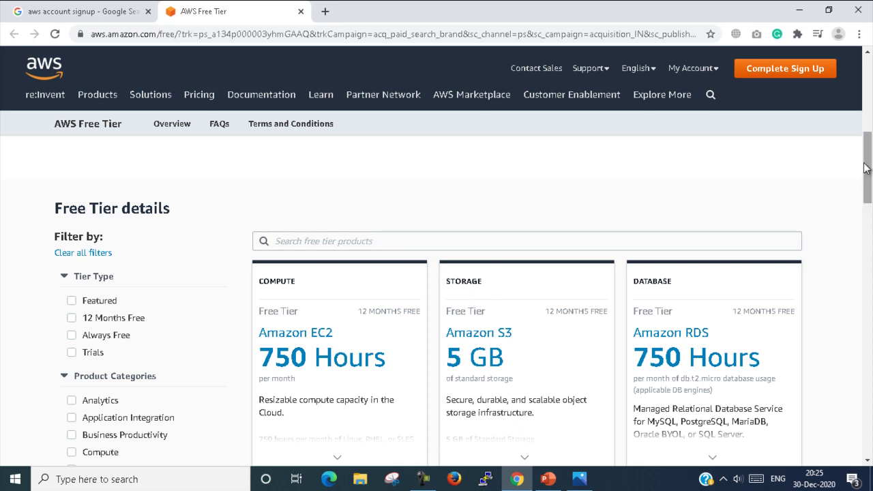
drag(867, 169, 869, 186)
mouse_move(381, 242)
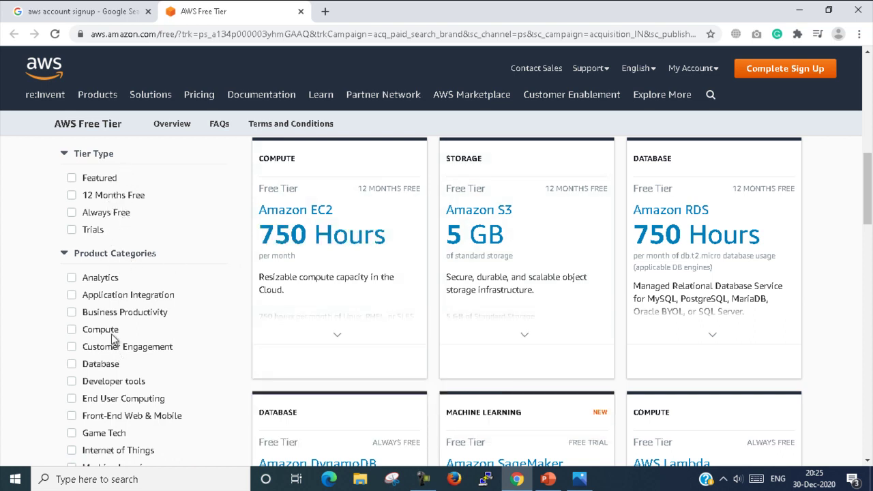
Step: Filter the free tier product listing to 12 Months Free offers only
click(72, 196)
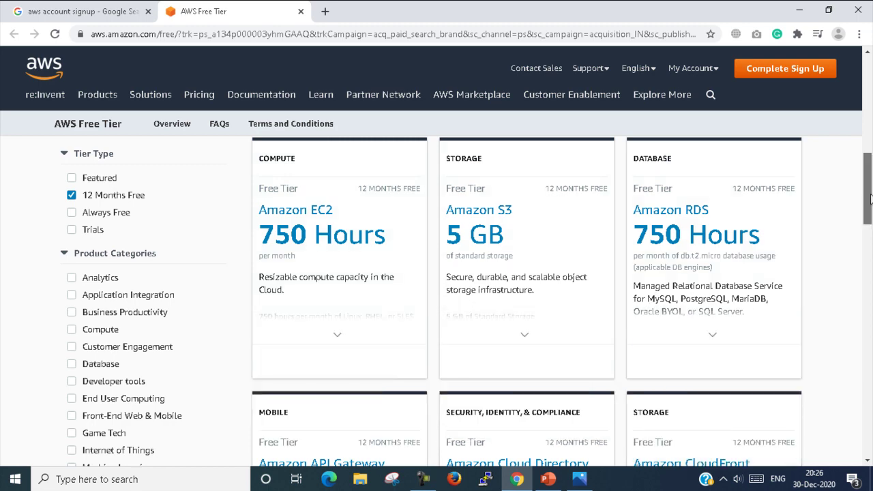
scroll(868, 209, down, 1)
scroll(870, 214, up, 2)
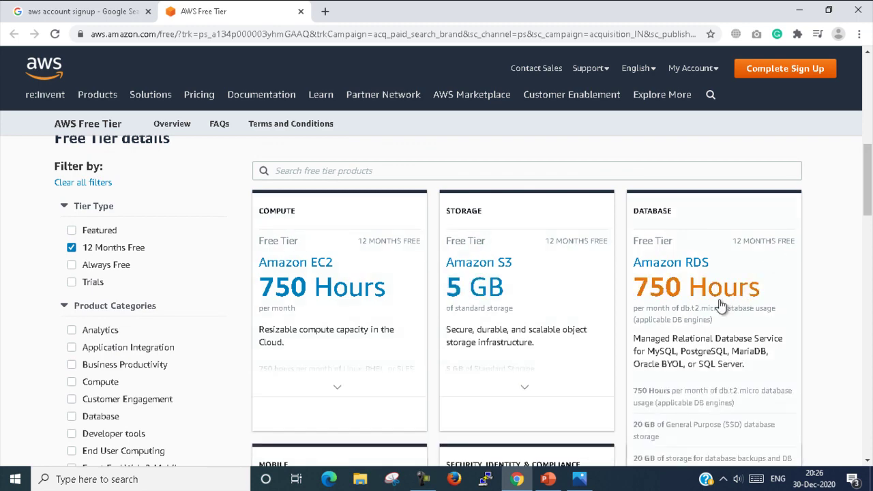
scroll(869, 180, down, 2)
drag(869, 180, 870, 207)
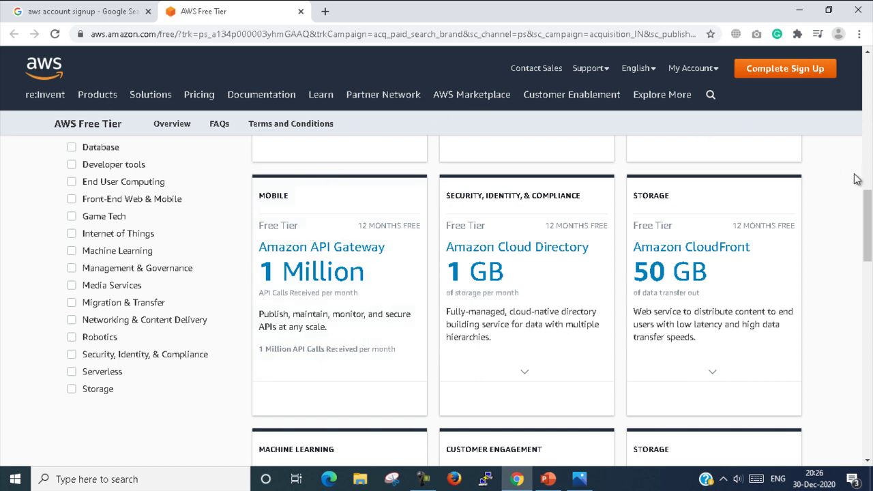
Step: Go to page 2 of the 12 Months Free results, which shows Elastic Block Storage 30 GB
drag(871, 203, 872, 273)
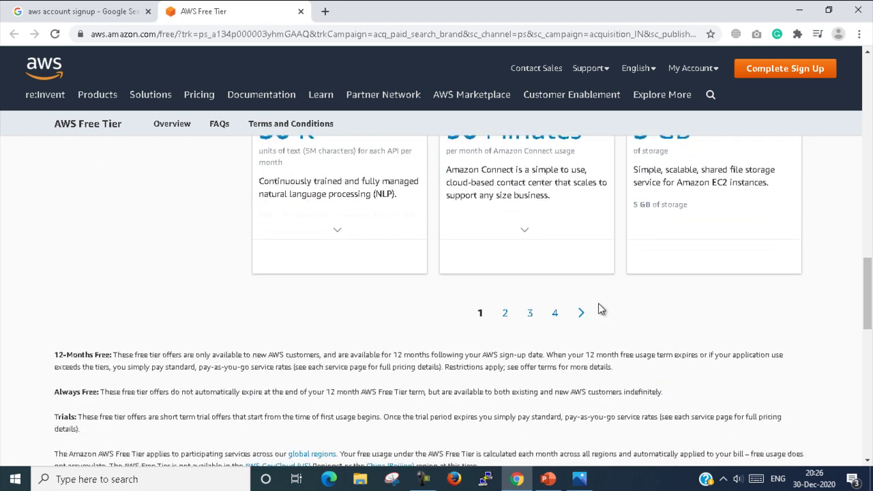
click(505, 314)
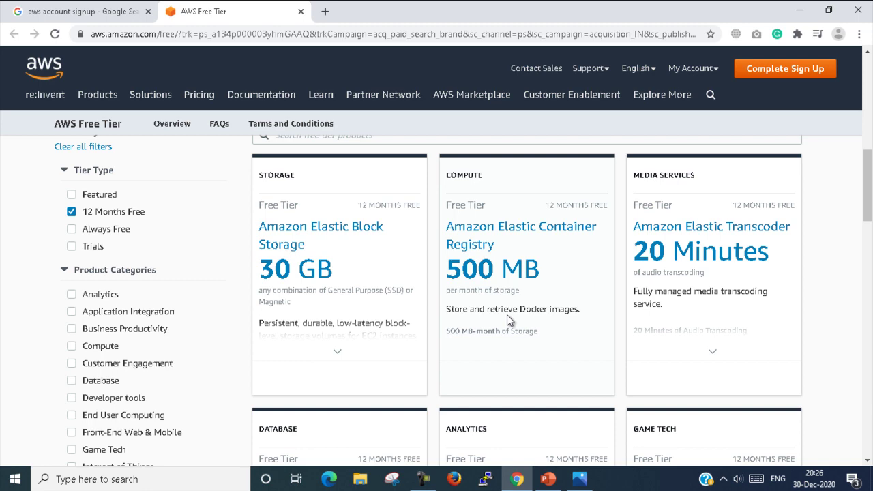
drag(870, 194, 870, 324)
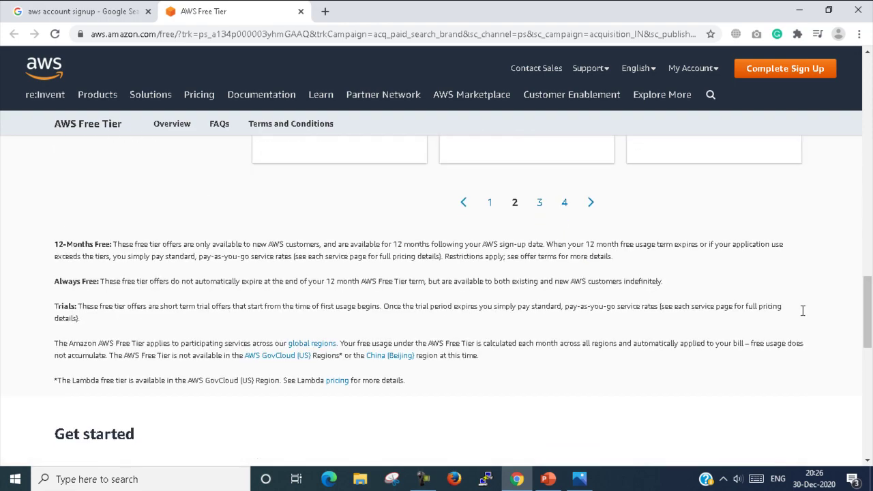
Step: Return to page 1 of the 12 Months Free listing, showing EC2, S3 and RDS
click(490, 201)
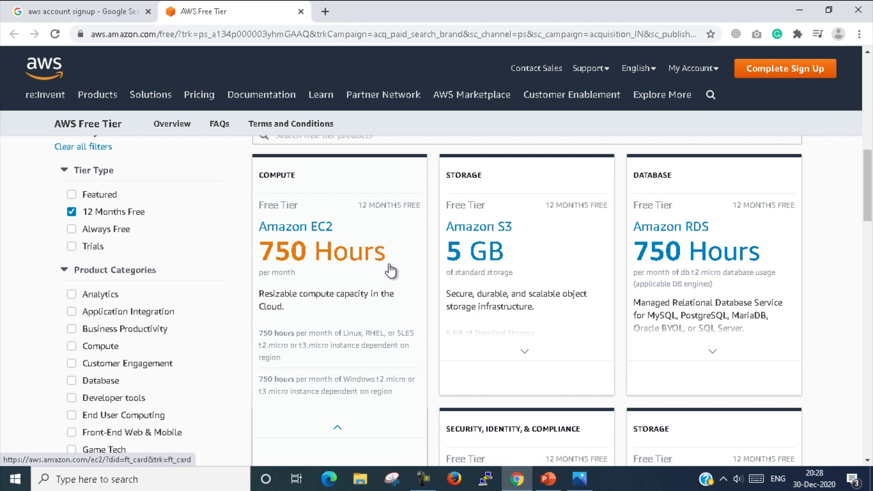
Step: Scroll back to the top and open the Create a Free Account sign-up form
drag(870, 192, 870, 96)
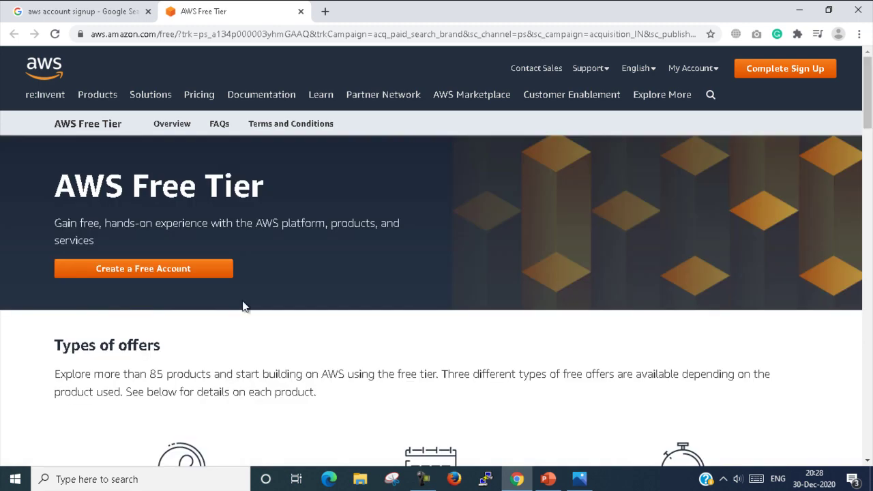
click(146, 269)
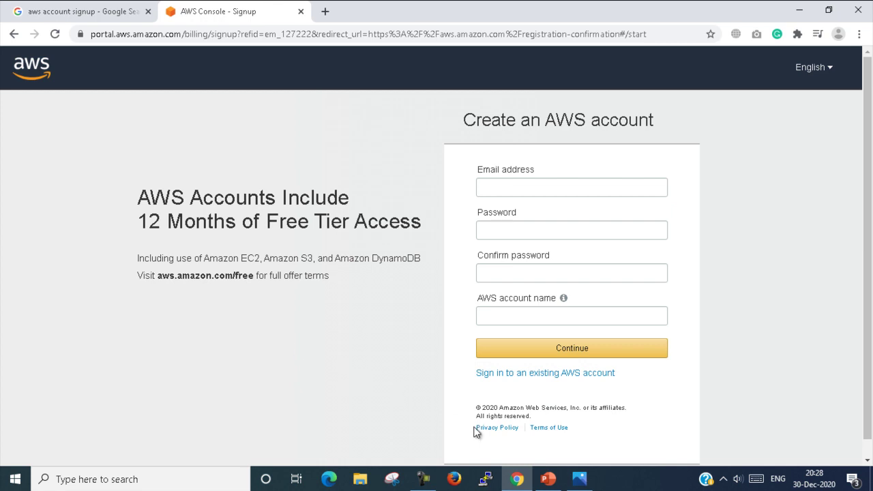
Step: Switch to the How to create AWS account PowerPoint presentation
click(548, 480)
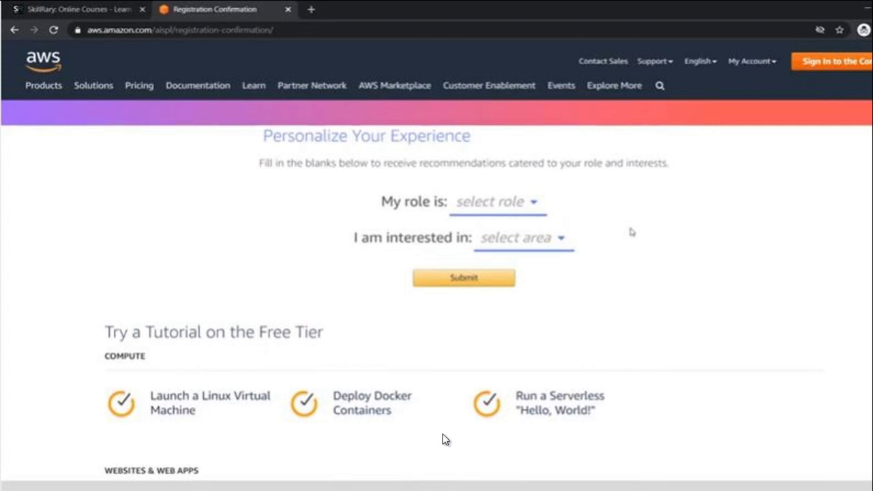
Step: Move to the slide showing the AWS welcome email
scroll(445, 440, up, 3)
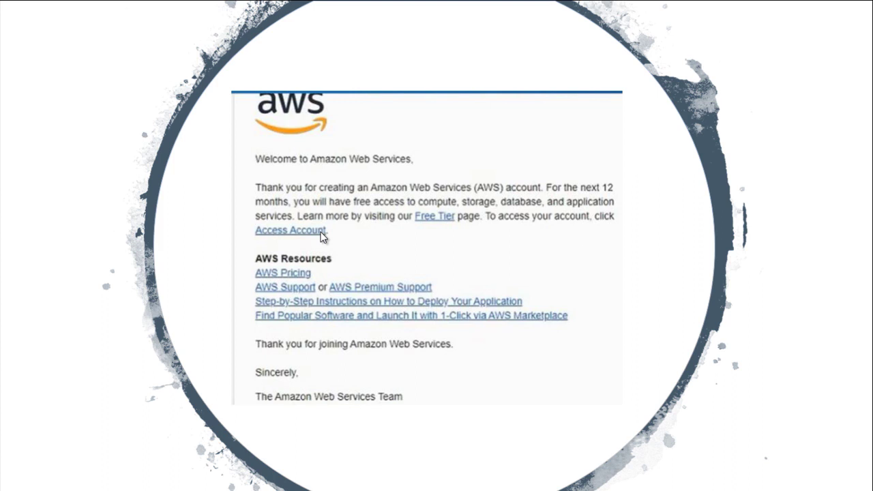
Step: Advance the slideshow toward the final Thank You slide
click(324, 232)
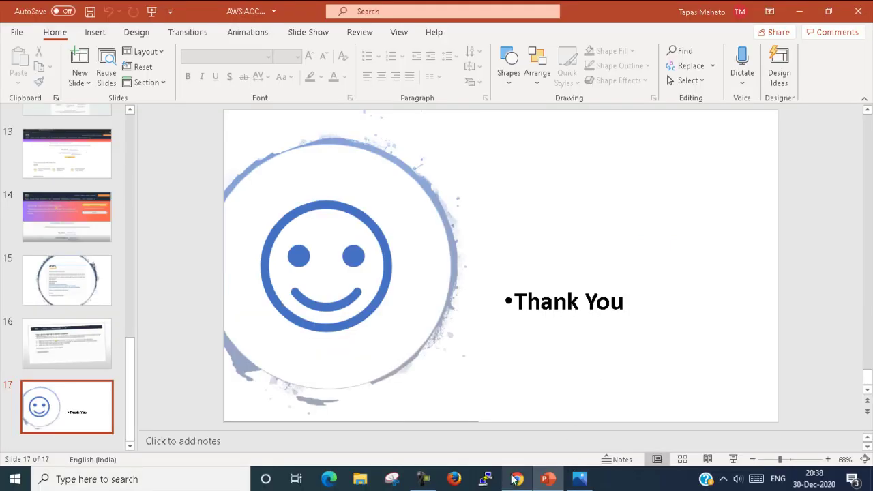
Step: Back in Chrome, change the Google search from 'aws account signup' to 'aws console login'
mouse_move(517, 481)
click(518, 427)
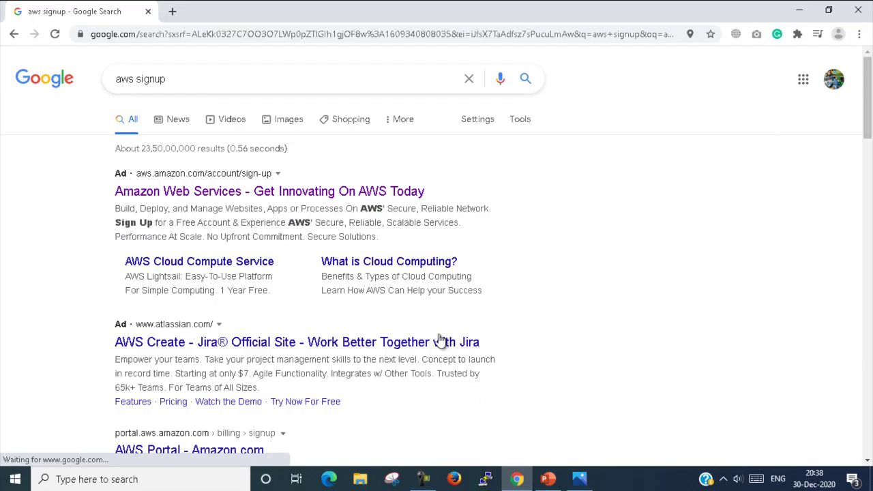
double_click(207, 78)
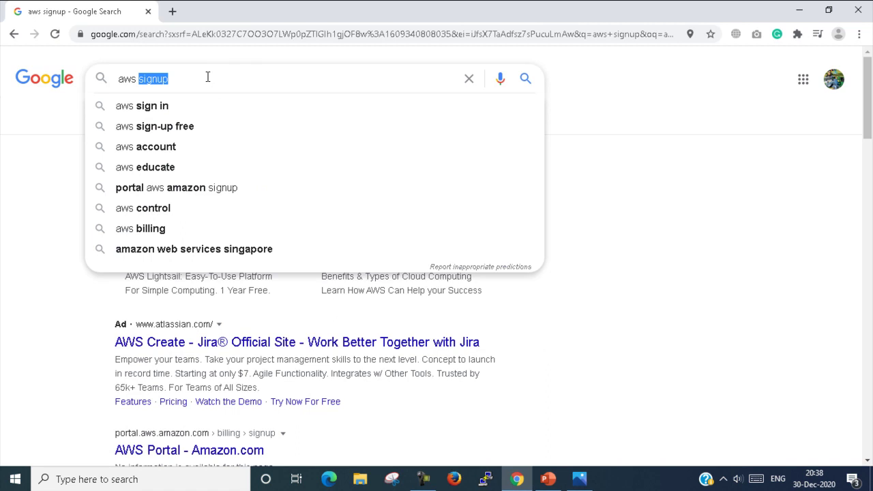
text(consol)
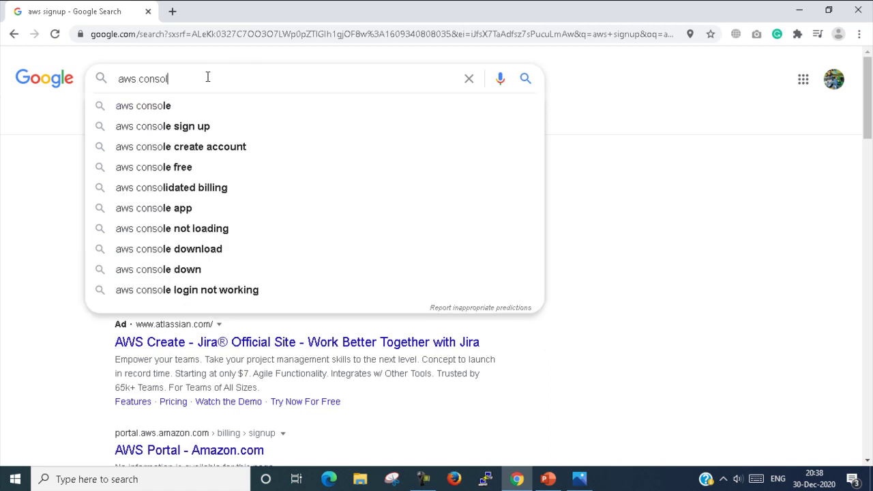
text(e lo)
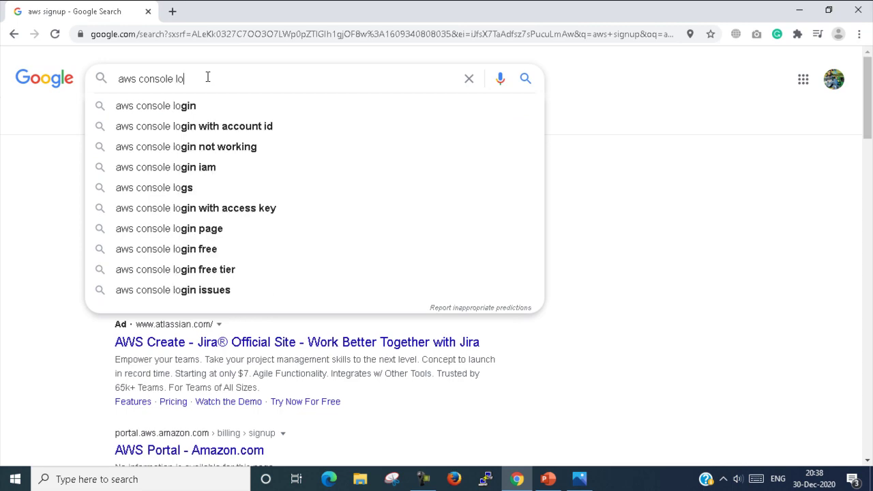
text(gin)
key(Return)
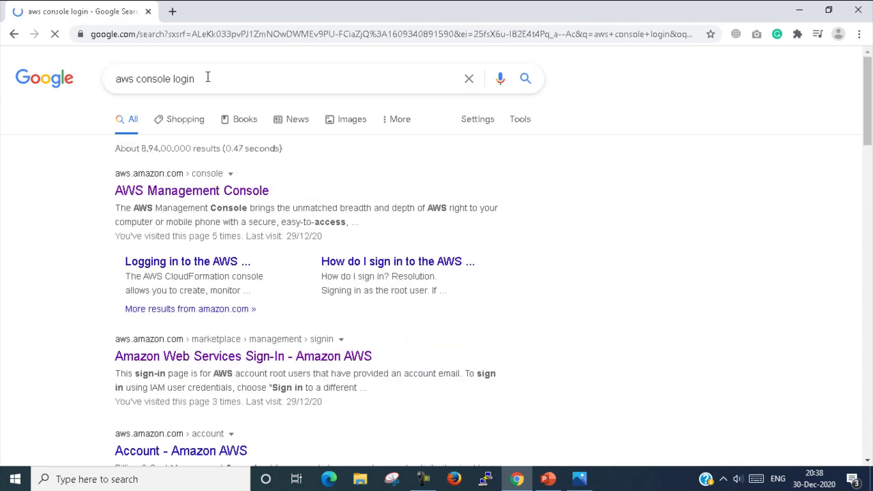
Step: Open the AWS Management Console result and reach its Sign In page
ctrl+click(210, 193)
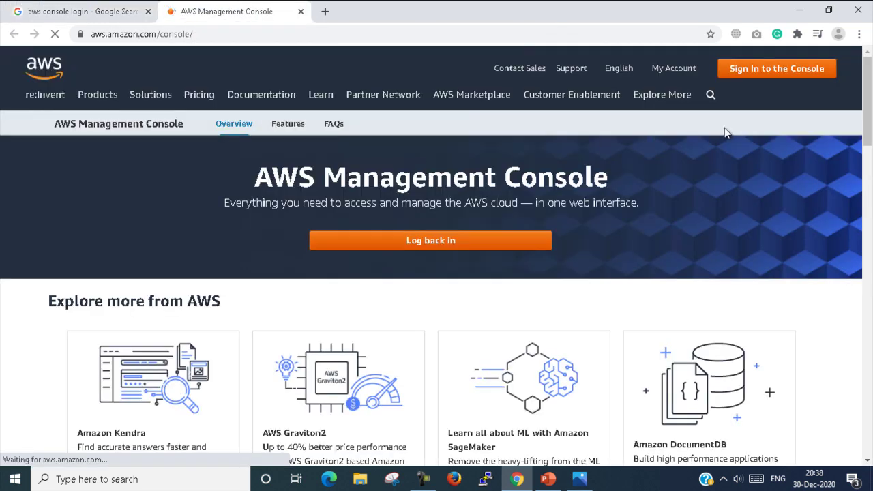
click(444, 244)
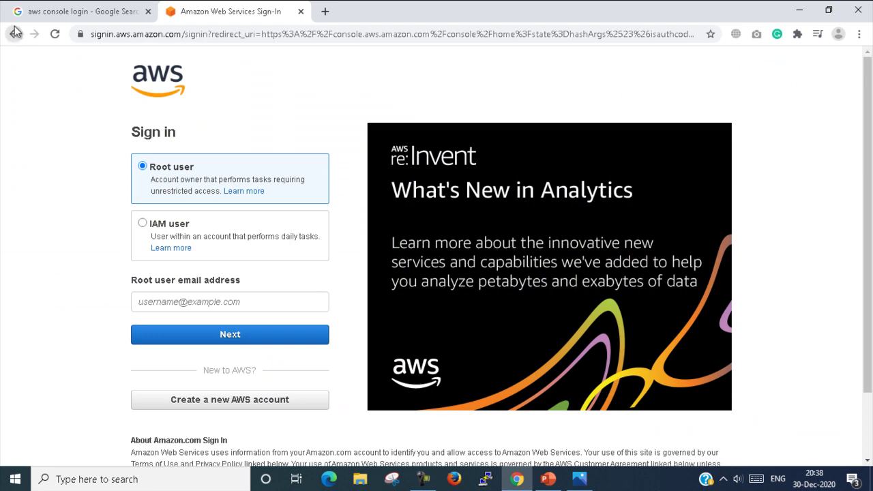
click(13, 33)
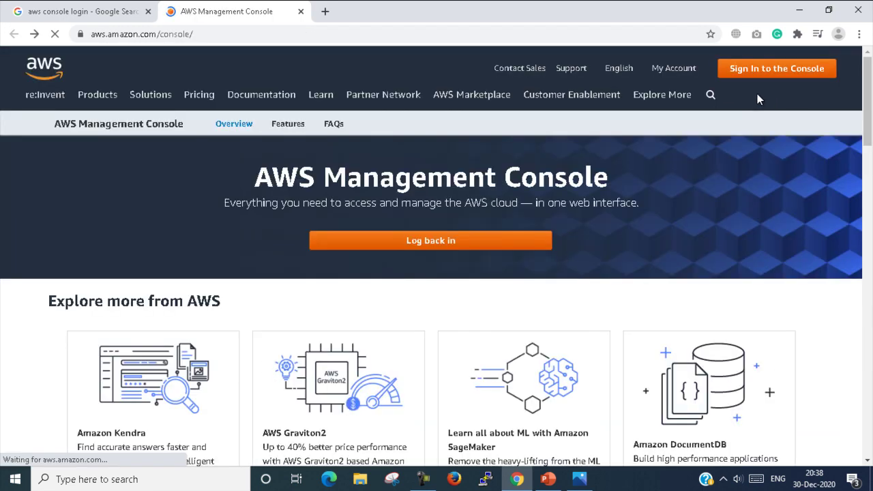
click(769, 76)
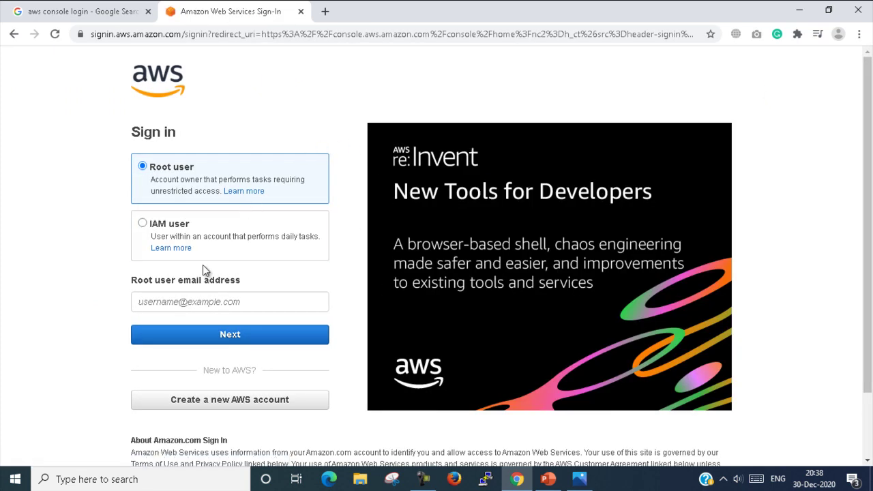
Step: Enter the root user's e-mail address, submit it, and delete the stray comma that caused the error
click(178, 301)
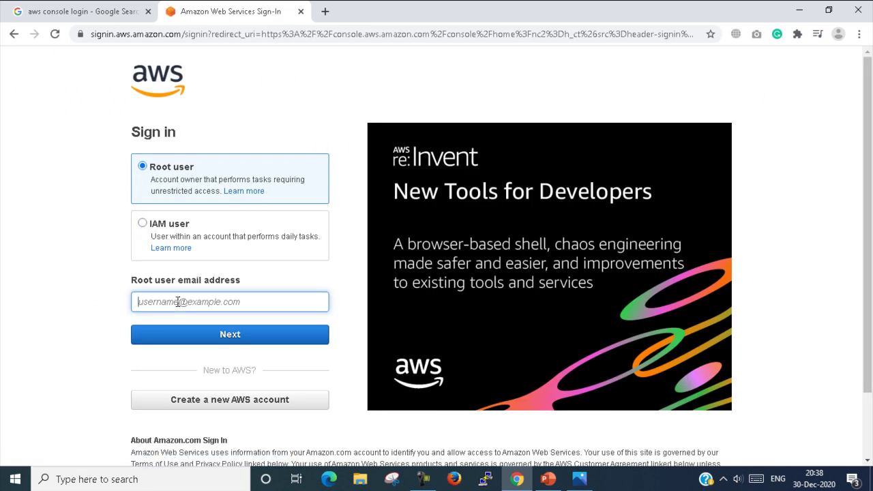
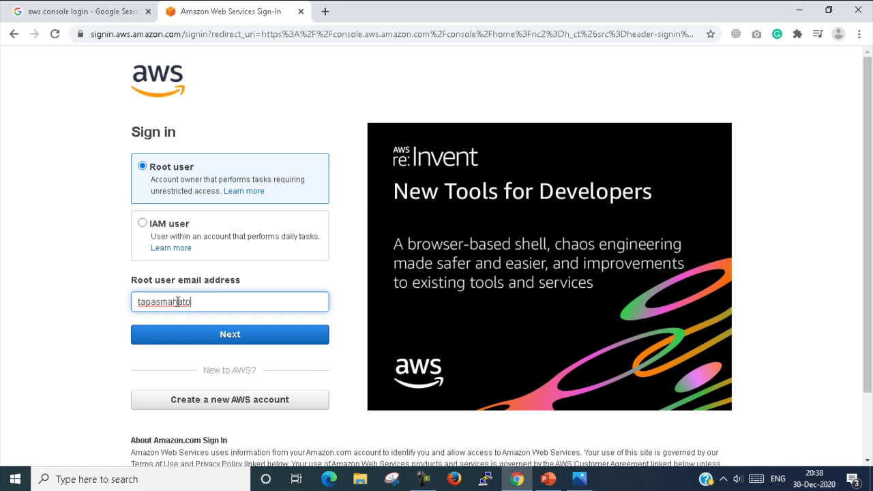
click(205, 333)
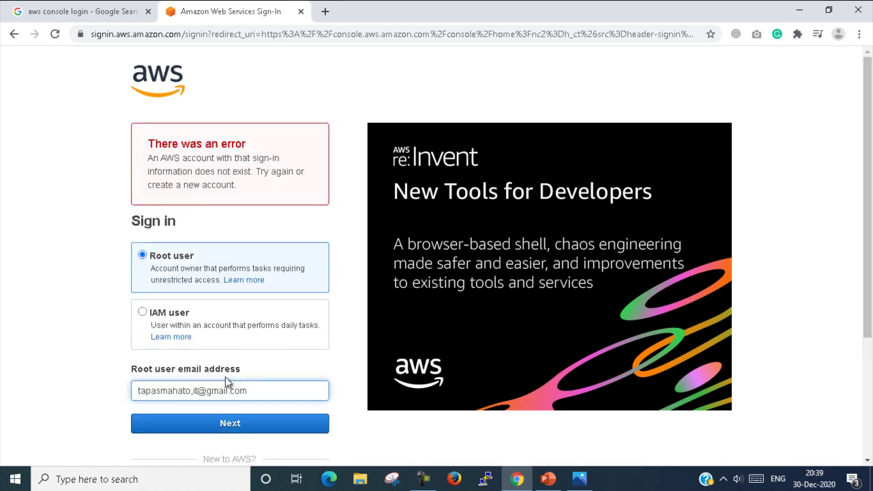
click(192, 390)
key(BackSpace)
Step: Submit the corrected e-mail and sign in with the root user's account password
click(215, 415)
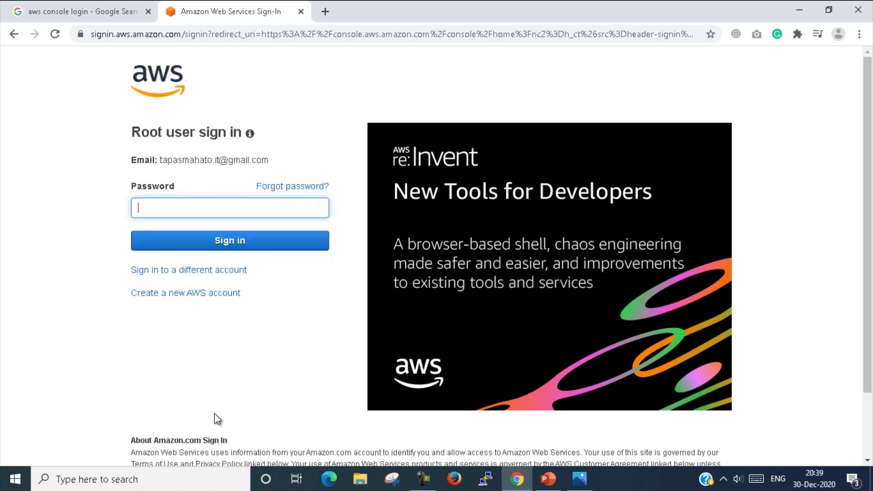
text(********)
key(Return)
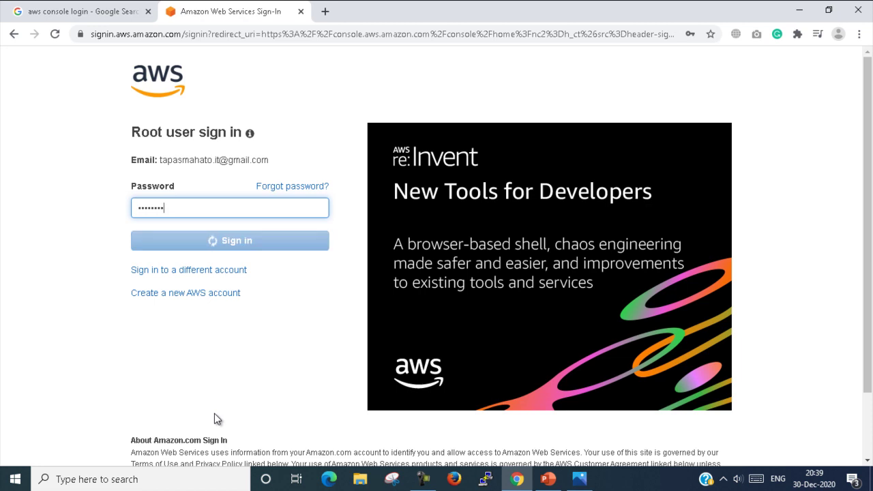